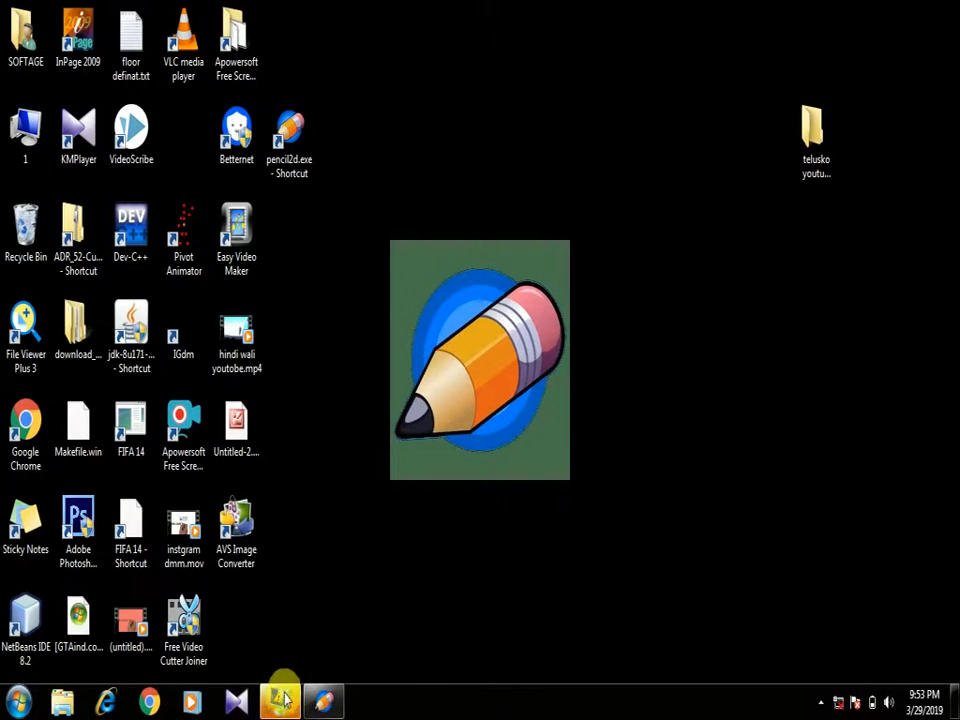
Switch to Pencil2D and draw two round bicycle wheels with the Pencil tool on the lower part of the canvas
mouse_move(318, 697)
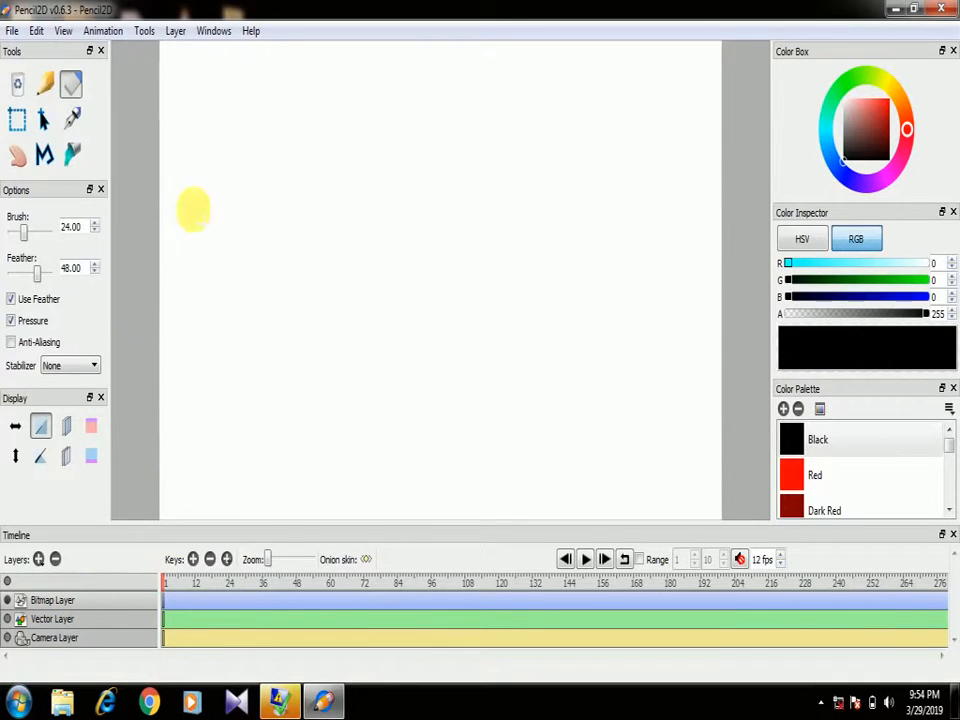
left_click(45, 85)
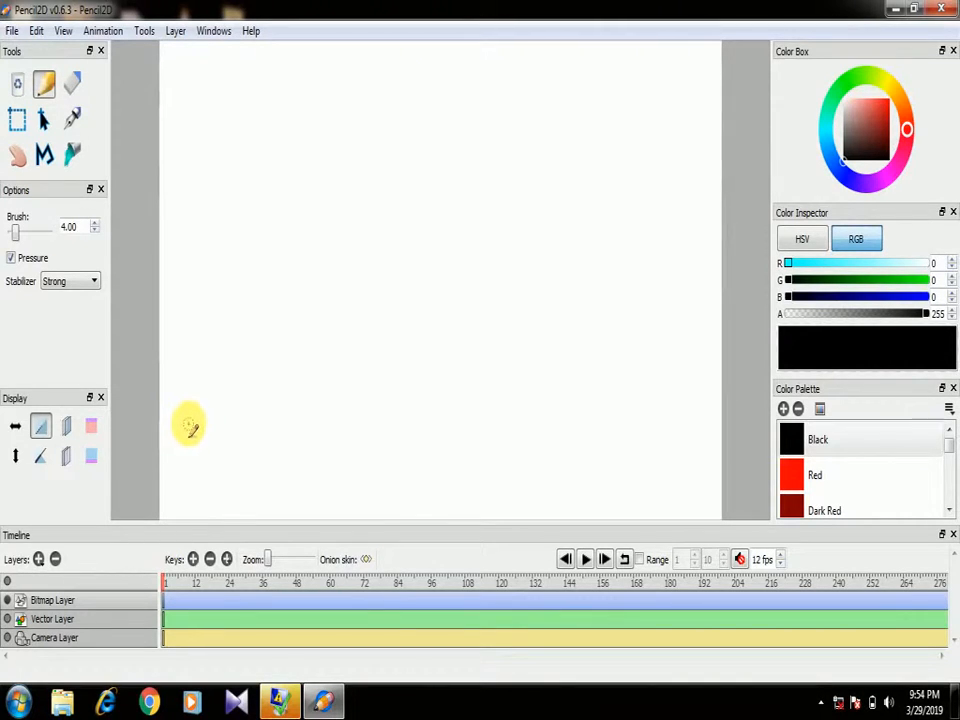
mouse_move(190, 414)
left_mouse_down()
mouse_move(219, 415)
mouse_move(198, 445)
mouse_move(189, 422)
mouse_move(214, 405)
mouse_move(219, 422)
left_mouse_up()
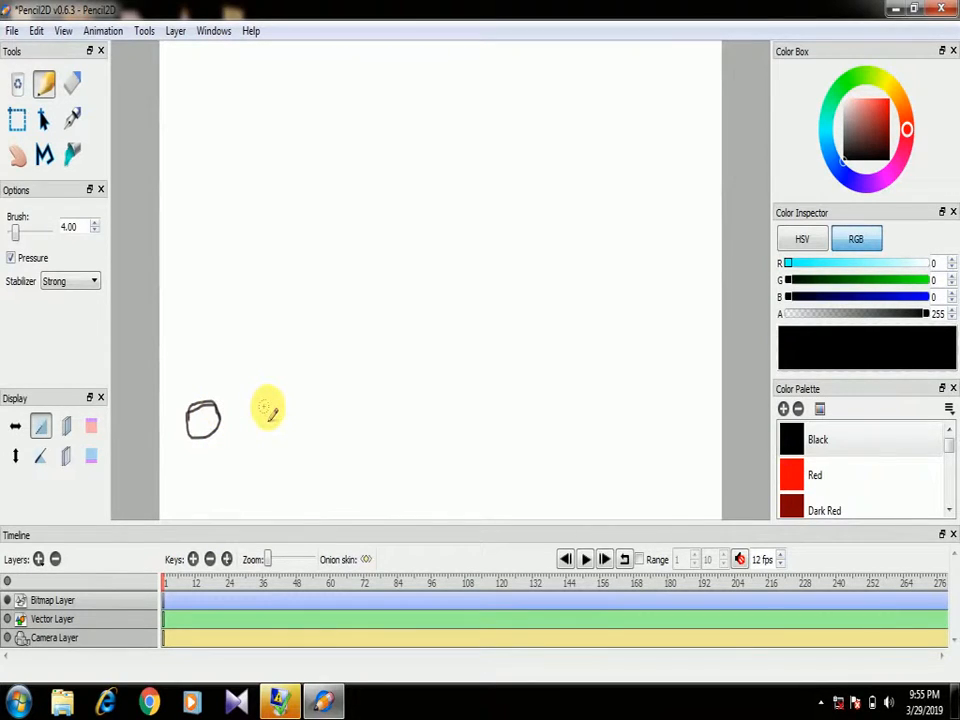
mouse_move(260, 410)
left_mouse_down()
mouse_move(272, 392)
mouse_move(289, 402)
mouse_move(270, 420)
mouse_move(264, 407)
left_mouse_up()
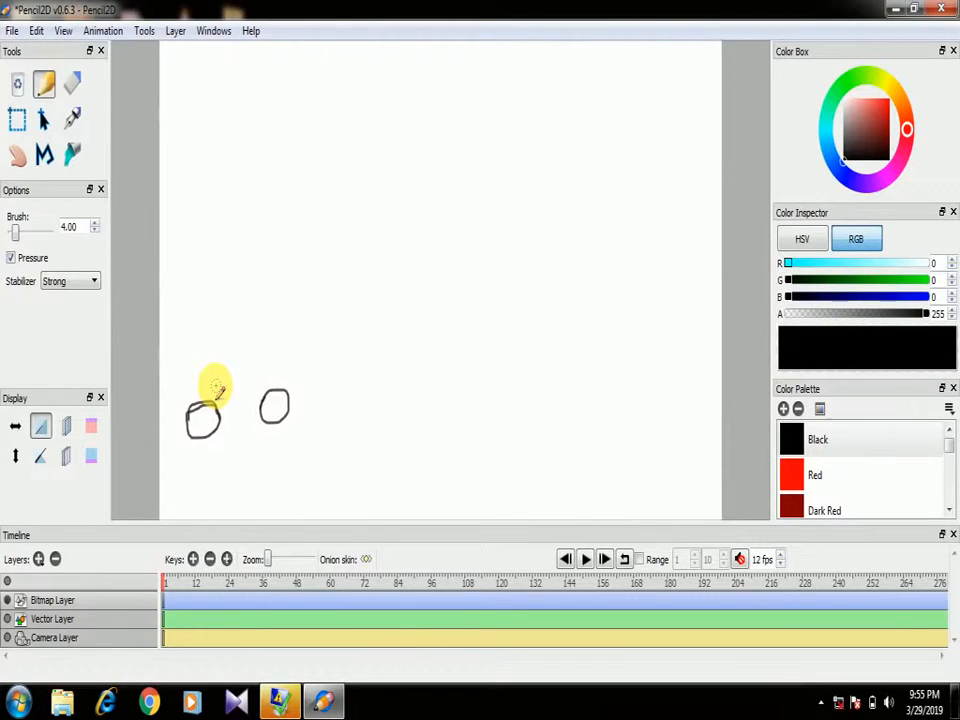
Draw the bicycle frame connecting the two wheels and fill in the wheel hubs and the pedal joint
mouse_move(215, 386)
left_mouse_down()
mouse_move(204, 429)
mouse_move(220, 431)
mouse_move(230, 425)
mouse_move(219, 391)
left_mouse_up()
mouse_move(215, 387)
left_mouse_down()
mouse_move(242, 399)
mouse_move(276, 393)
left_mouse_up()
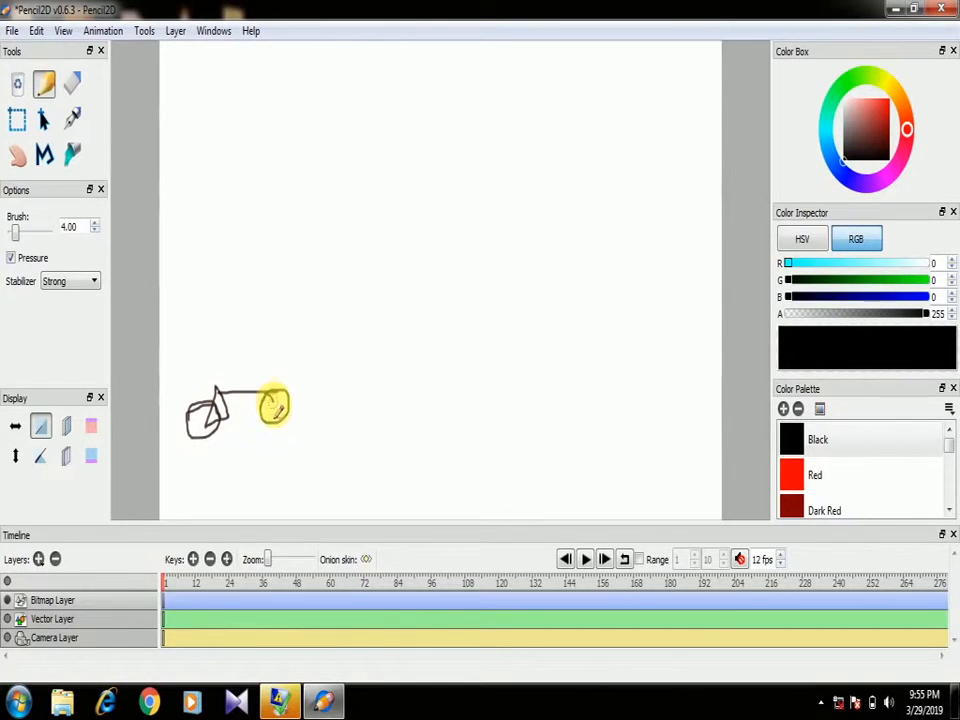
mouse_move(263, 392)
left_mouse_down()
mouse_move(228, 423)
mouse_move(255, 420)
mouse_move(214, 408)
mouse_move(214, 395)
mouse_move(199, 428)
left_mouse_up()
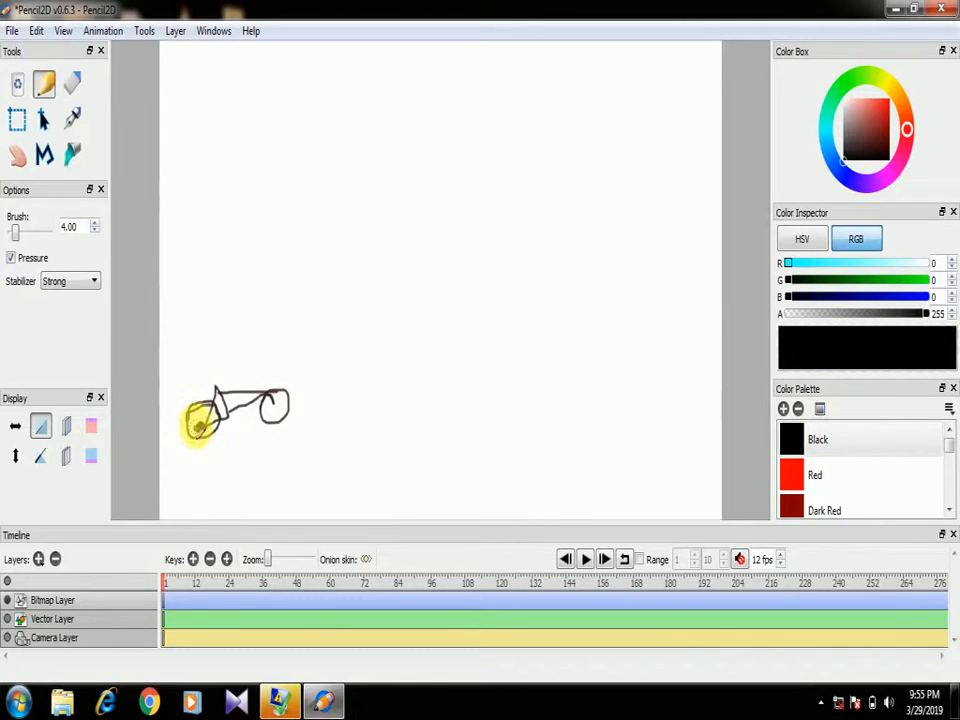
mouse_move(201, 425)
left_mouse_down()
mouse_move(250, 409)
mouse_move(231, 424)
left_mouse_up()
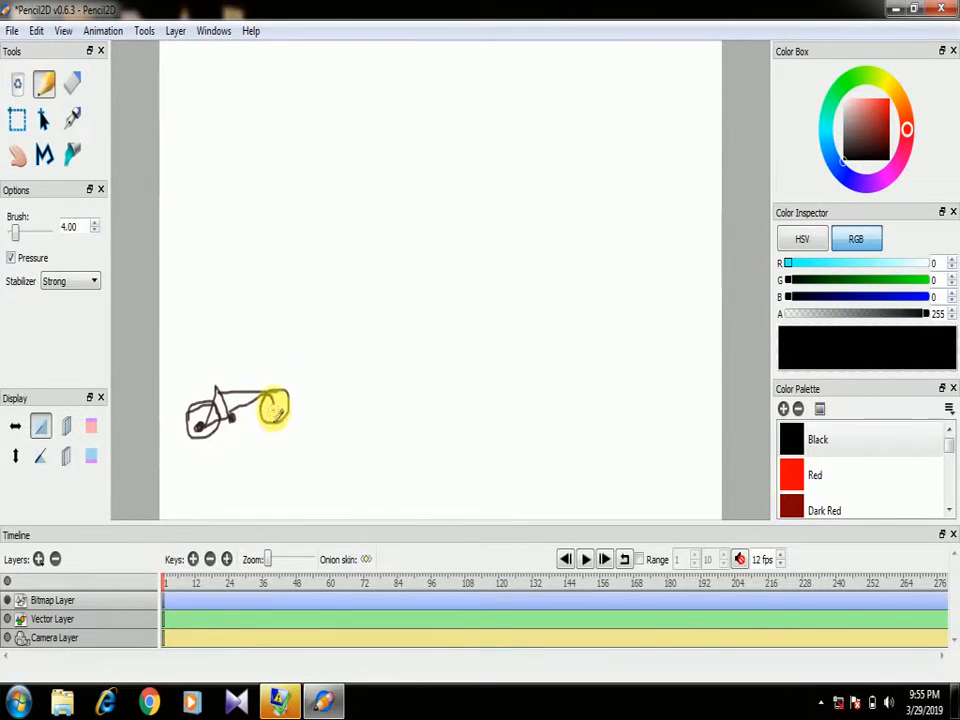
left_click_drag(272, 412, 274, 411)
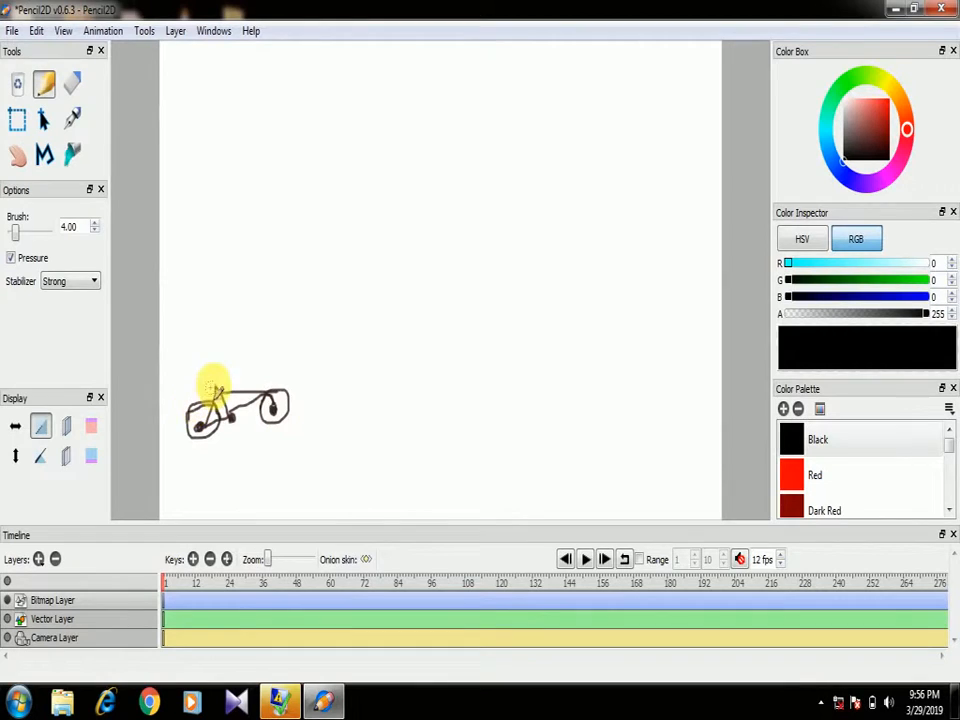
Draw the saddle above the rear wheel and the handlebar above the front wheel, declining the save reminder
mouse_move(218, 385)
left_mouse_down()
mouse_move(199, 381)
mouse_move(215, 372)
left_mouse_up()
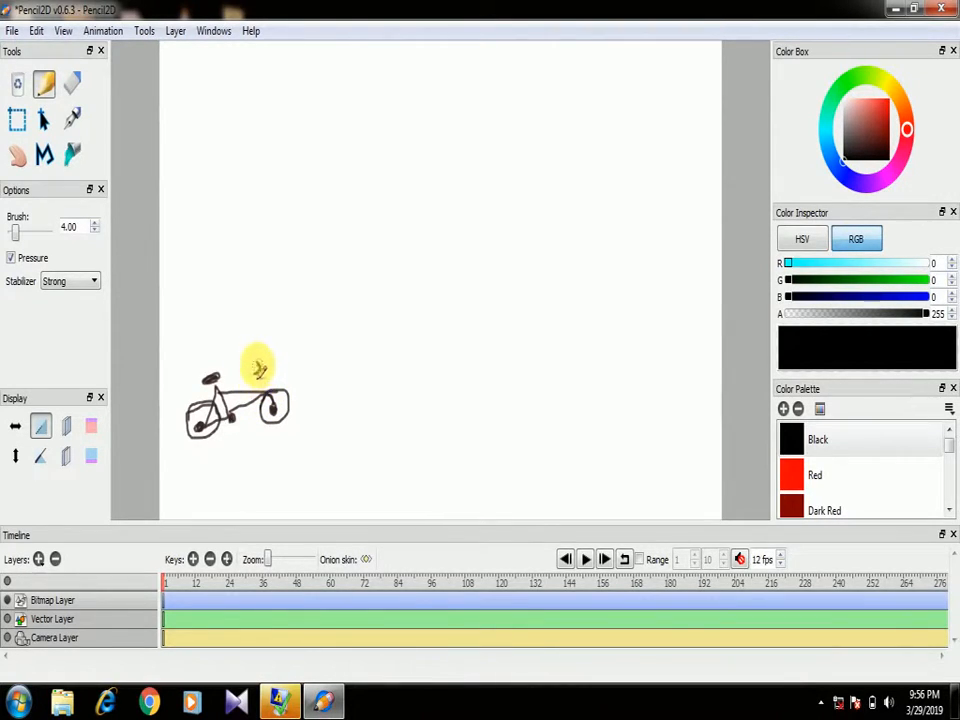
left_click_drag(255, 376, 268, 390)
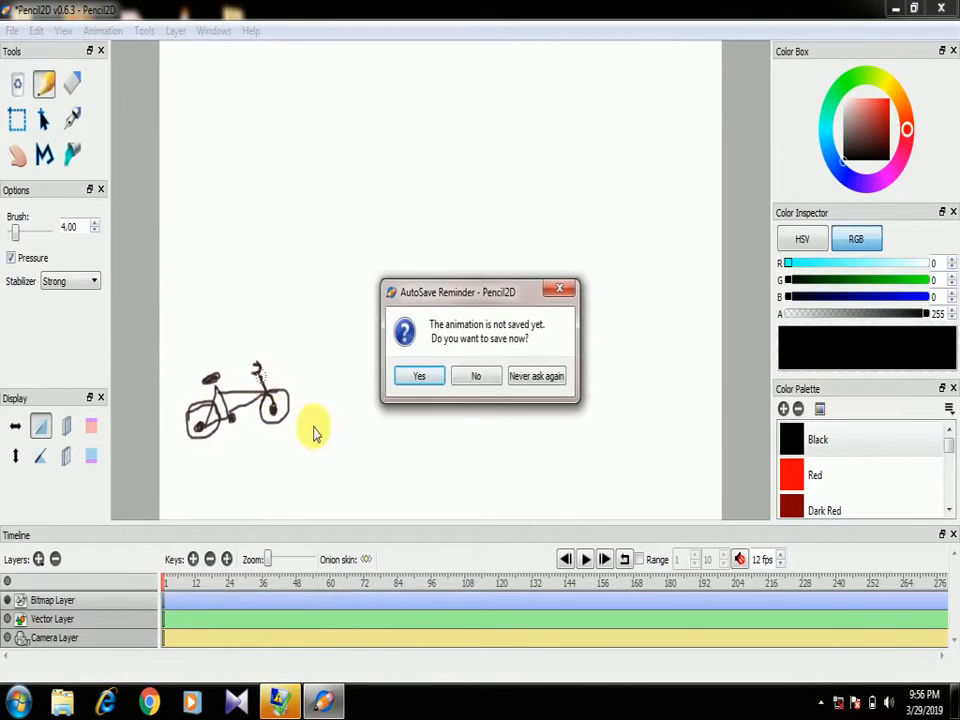
left_click(470, 379)
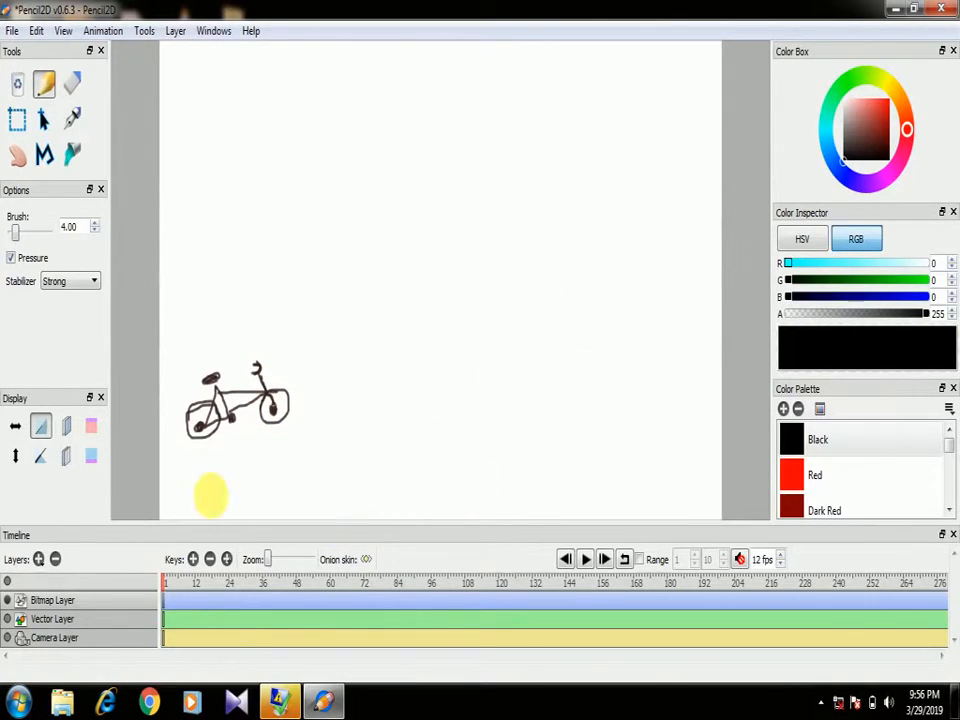
On the Camera Layer, add consecutive keys up to frame 8, shifting the view so the bicycle moves rightward
left_click(167, 637)
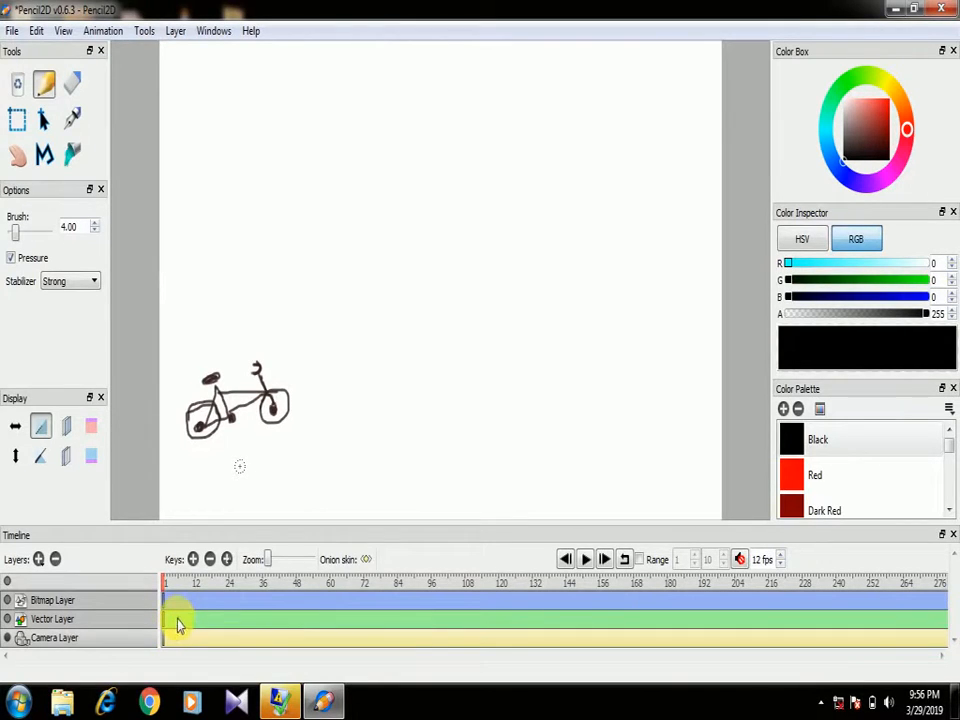
left_click_drag(237, 403, 246, 405)
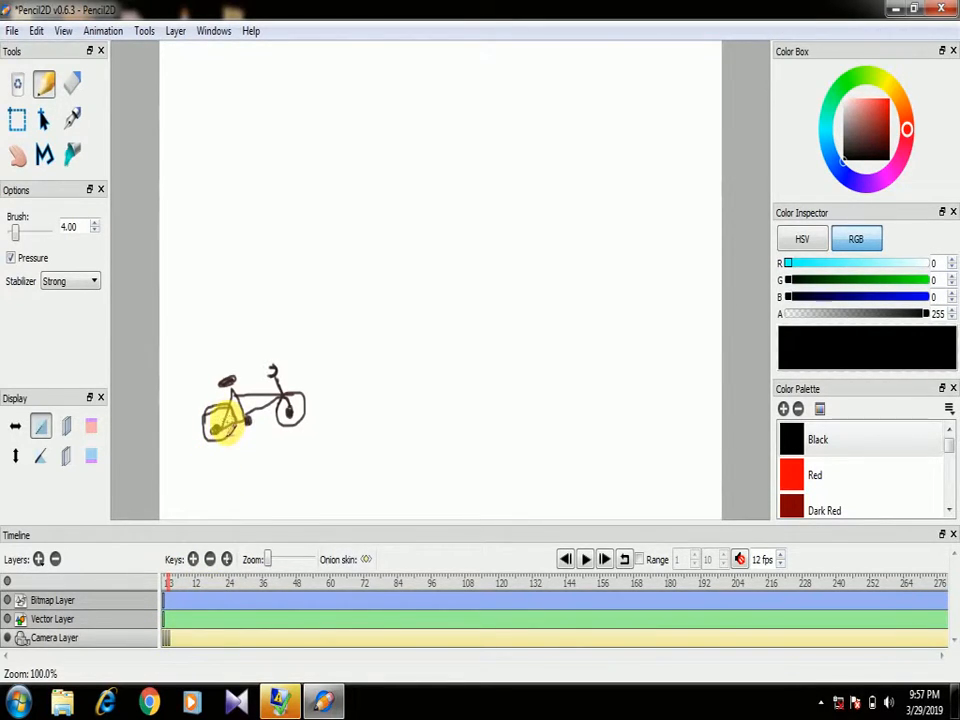
left_click_drag(225, 424, 241, 426)
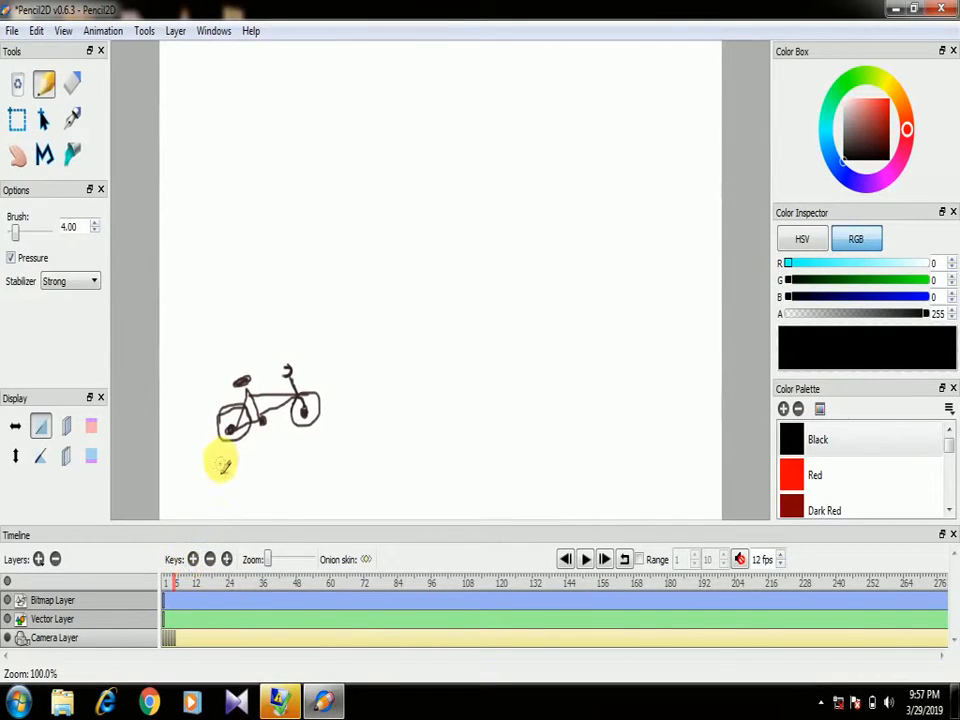
left_click_drag(233, 432, 284, 409)
left_click(194, 560)
left_click(193, 560)
left_click(194, 560)
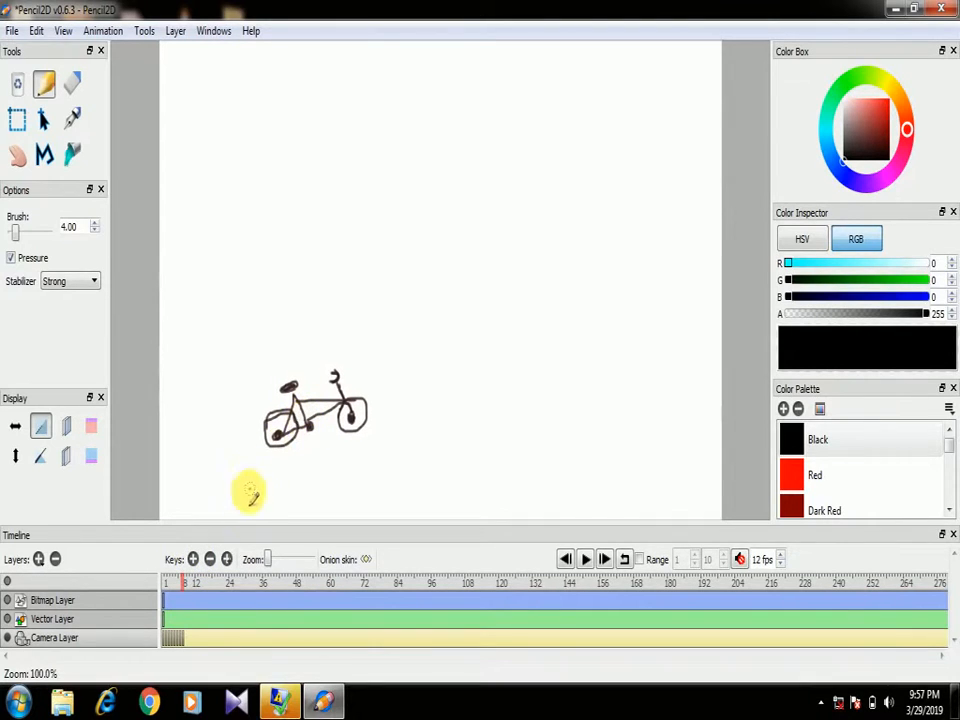
Extend the Camera Layer keys to frame 12, moving the bicycle further right and slightly down
mouse_move(288, 410)
left_mouse_down()
mouse_move(321, 408)
mouse_move(331, 433)
left_mouse_up()
left_click(194, 560)
left_click(194, 560)
left_click_drag(281, 465, 313, 435)
left_click(201, 556)
left_click(193, 560)
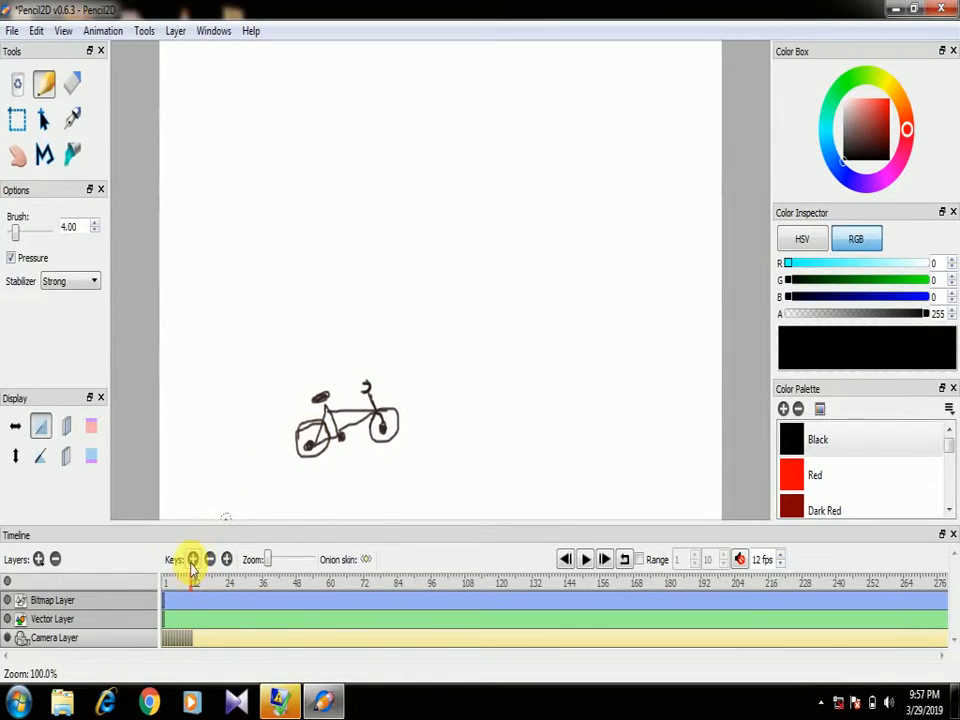
left_click_drag(315, 439, 334, 439)
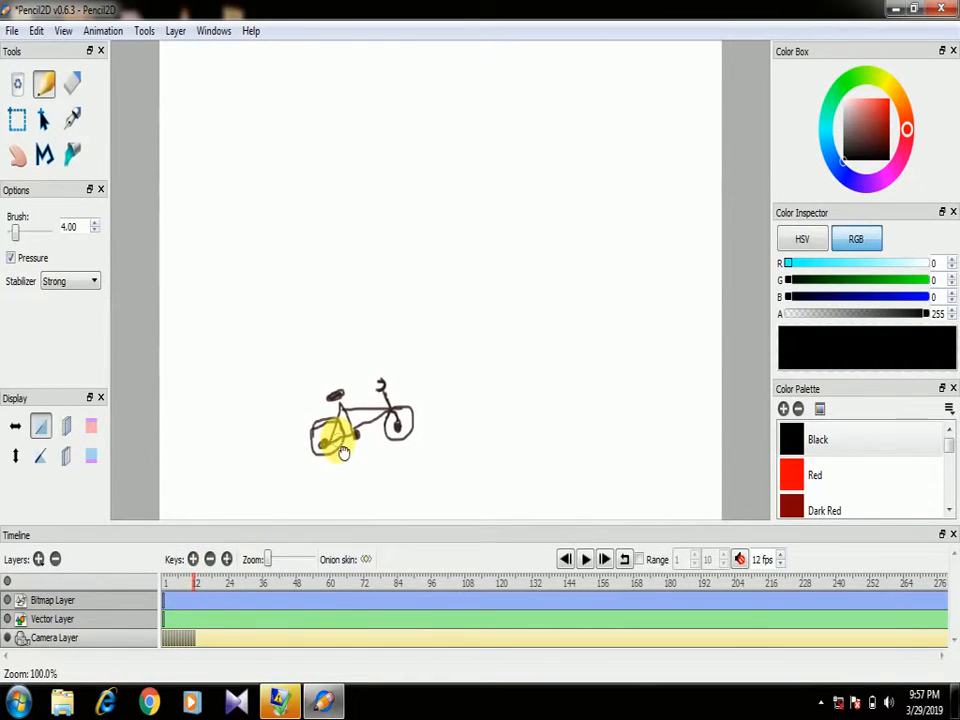
Add Camera Layer keys up to frame 17, panning the bicycle a little further right between them
left_click(191, 559)
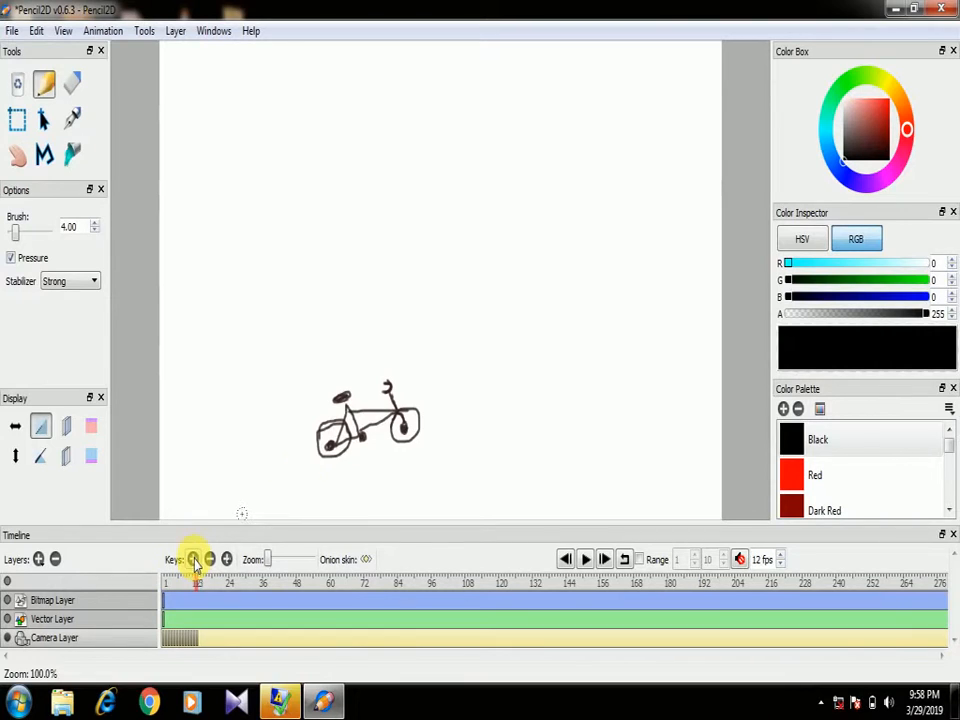
left_click_drag(349, 439, 362, 441)
left_click(196, 560)
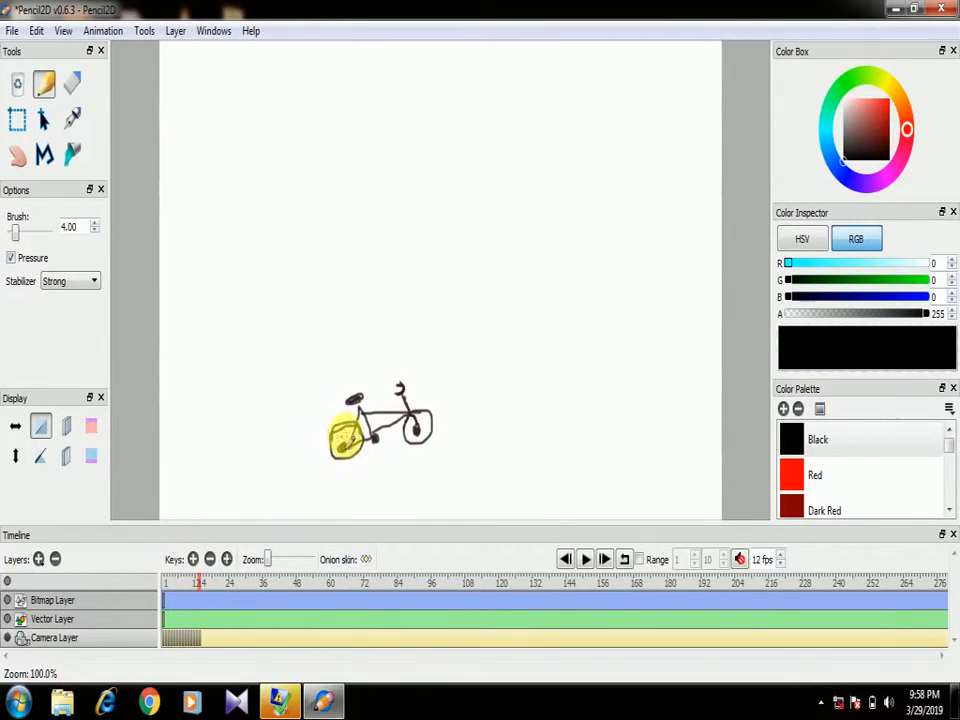
left_click_drag(346, 435, 356, 437)
left_click(196, 560)
mouse_move(370, 457)
left_mouse_down()
mouse_move(385, 460)
mouse_move(396, 448)
mouse_move(381, 461)
left_mouse_up()
left_click(195, 560)
left_click(195, 560)
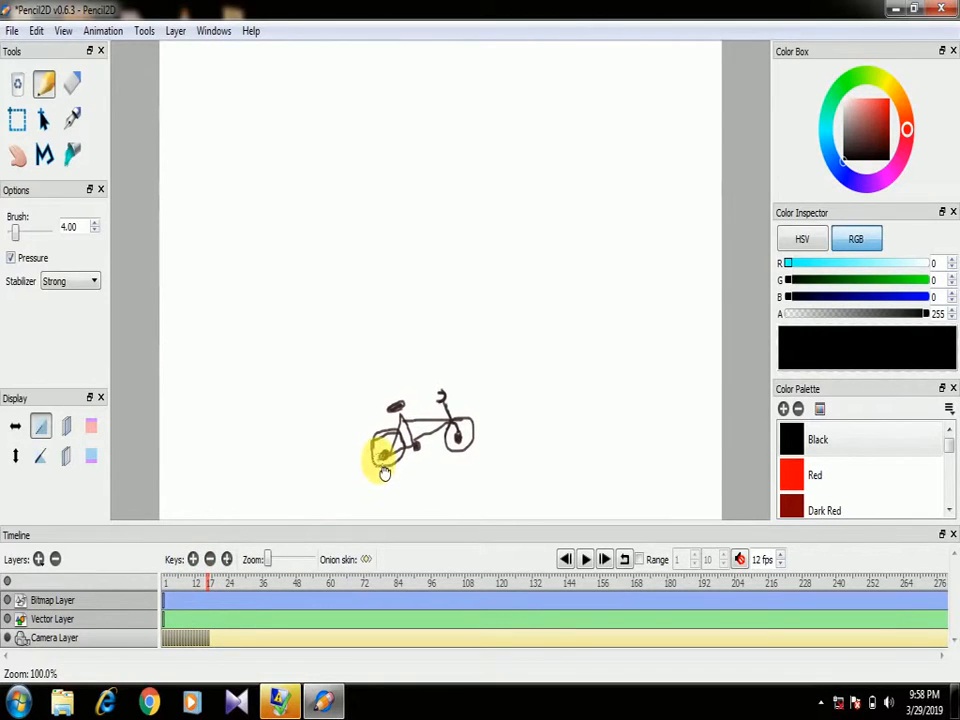
Continue the Camera Layer keys to frame 22, bringing the bicycle past the middle of the canvas
left_click(193, 560)
left_click_drag(388, 443, 432, 477)
left_click(194, 560)
left_click(193, 560)
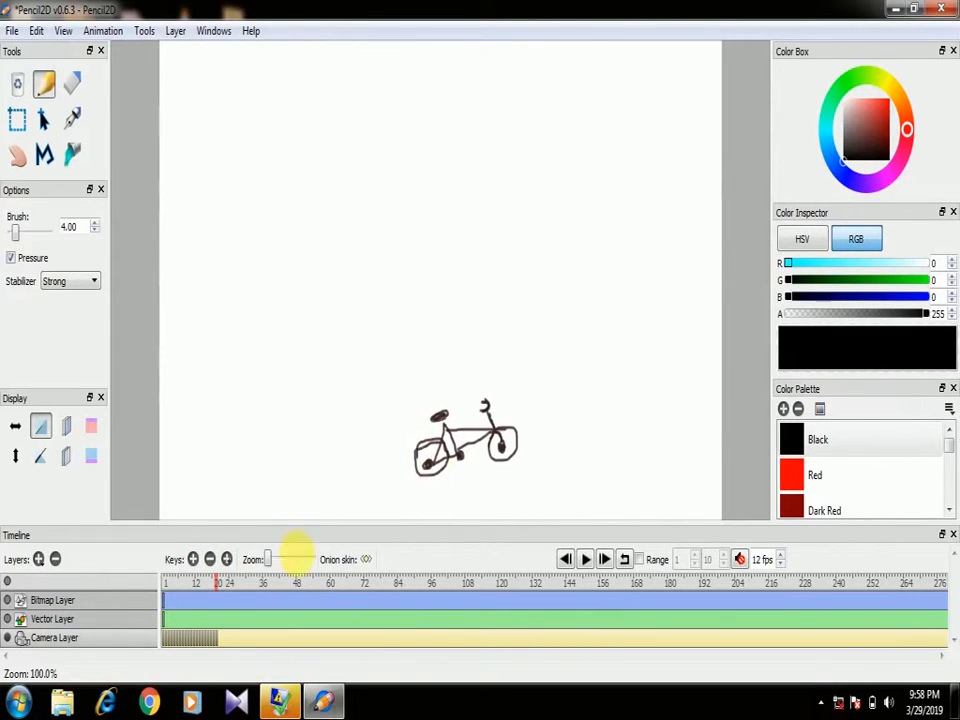
left_click(193, 560)
mouse_move(427, 455)
left_mouse_down()
mouse_move(453, 478)
mouse_move(446, 462)
mouse_move(456, 465)
left_mouse_up()
left_click(193, 560)
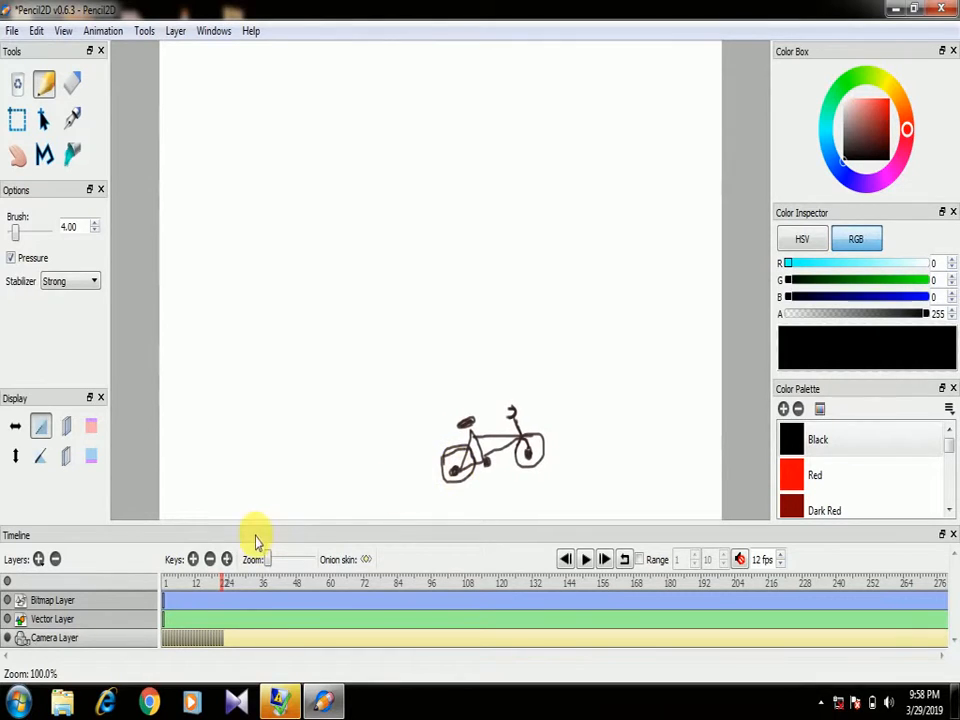
Add the remaining Camera Layer keys up to frame 27, moving the bicycle towards the canvas's lower right
left_click(193, 560)
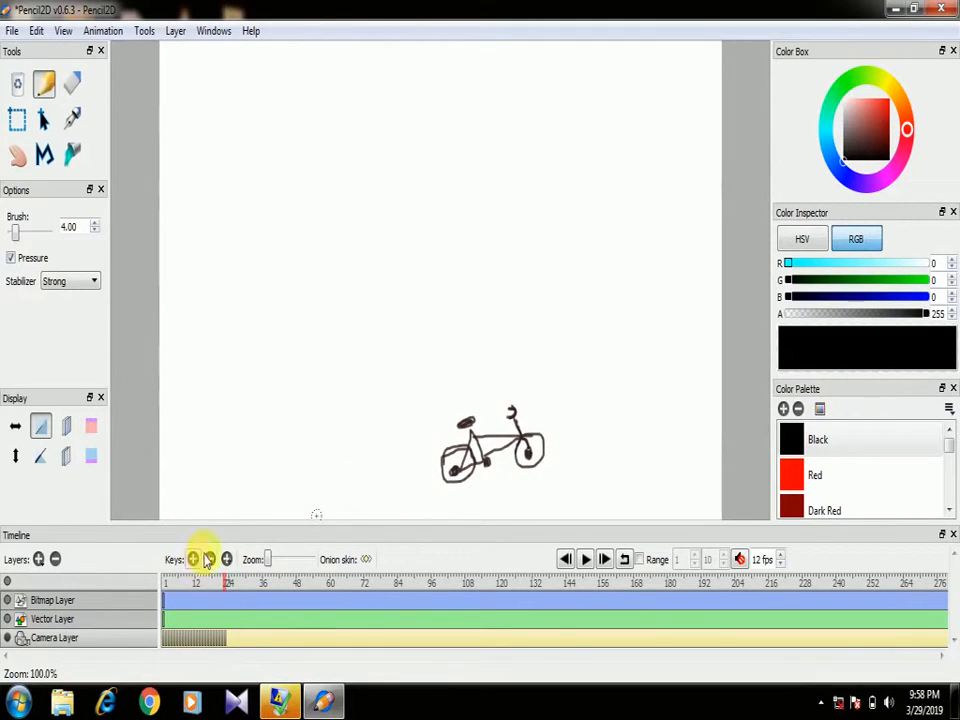
left_click_drag(456, 450, 463, 454)
left_click(193, 560)
mouse_move(473, 462)
left_mouse_down()
mouse_move(471, 450)
mouse_move(484, 456)
left_mouse_up()
left_click(193, 560)
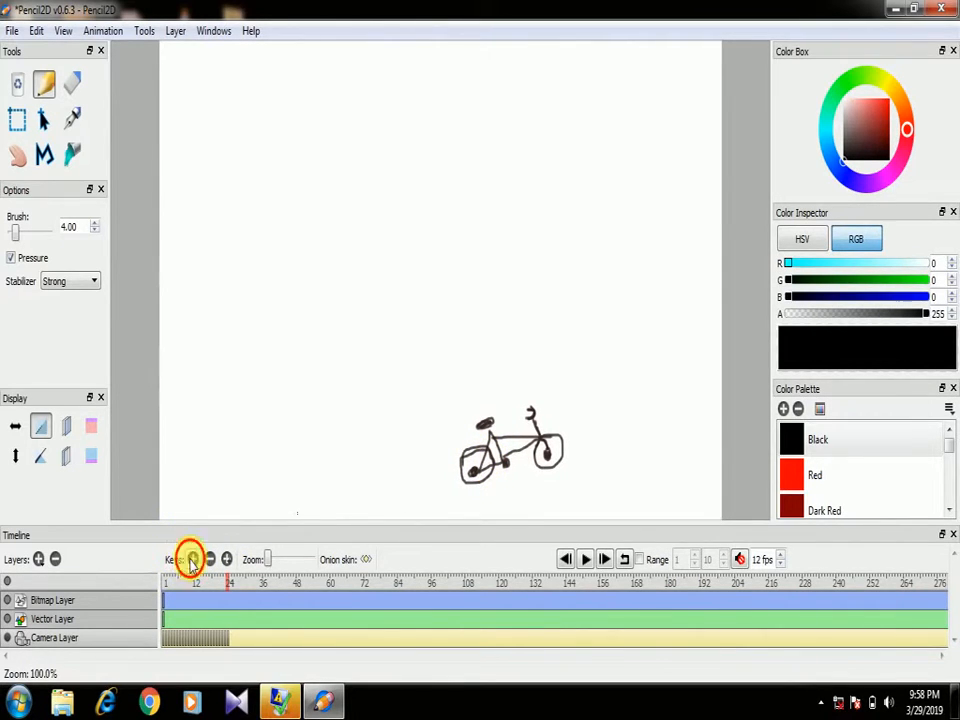
left_click_drag(471, 471, 486, 471)
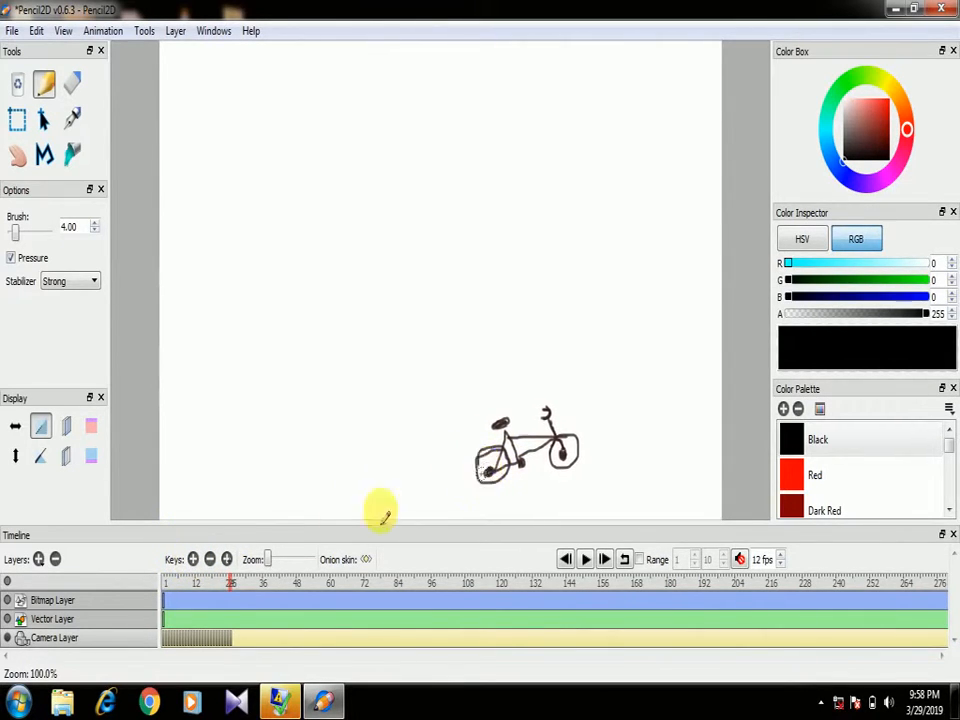
left_click(194, 562)
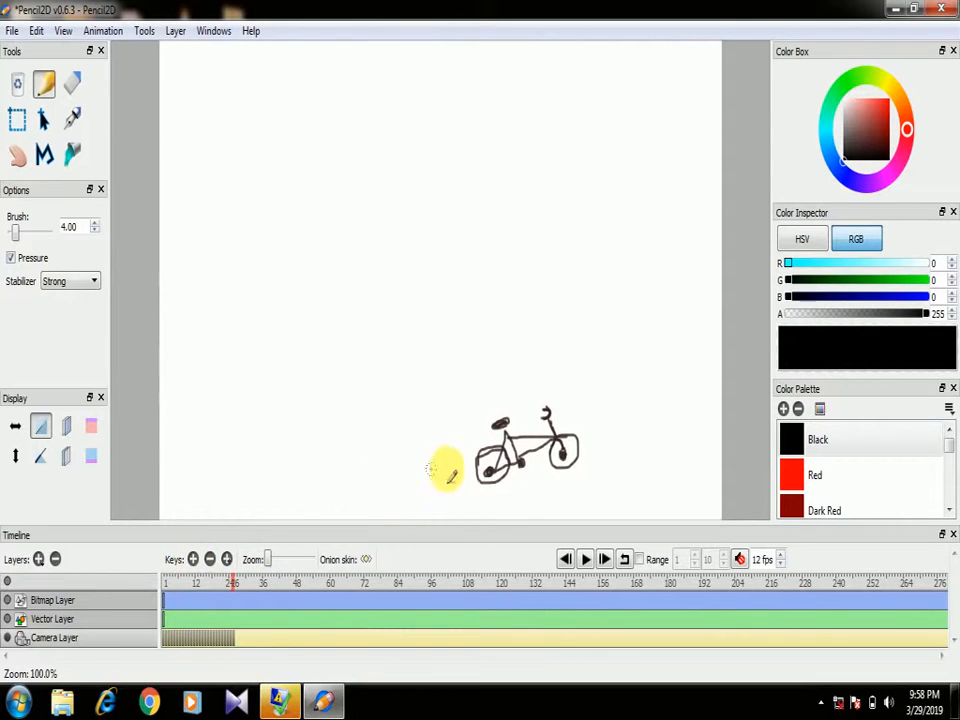
left_click_drag(493, 461, 538, 462)
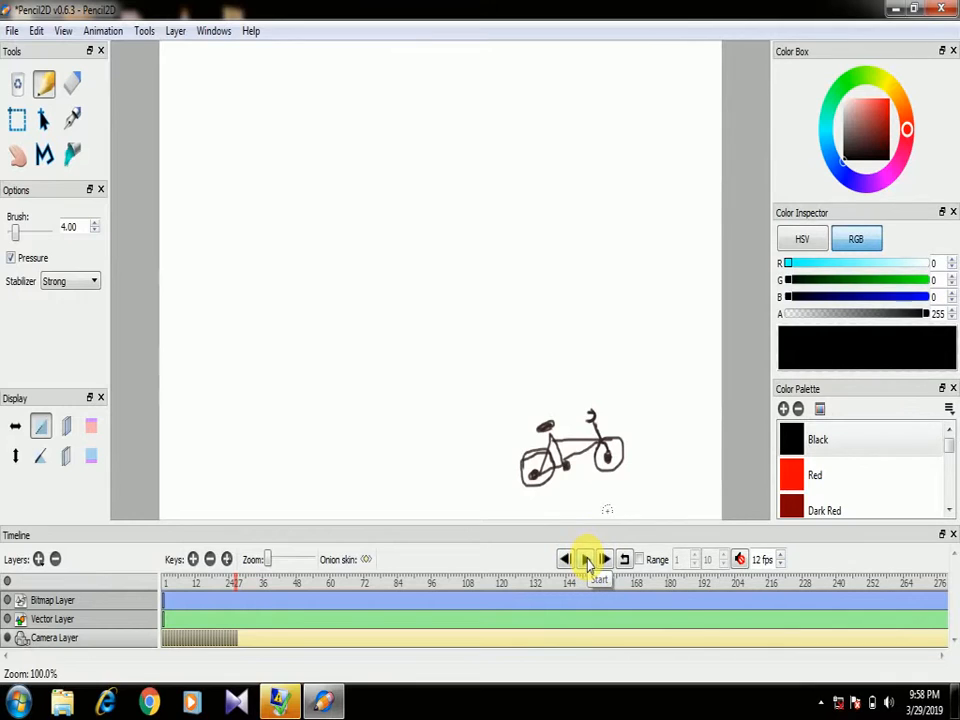
Play back the bicycle animation
left_click(587, 560)
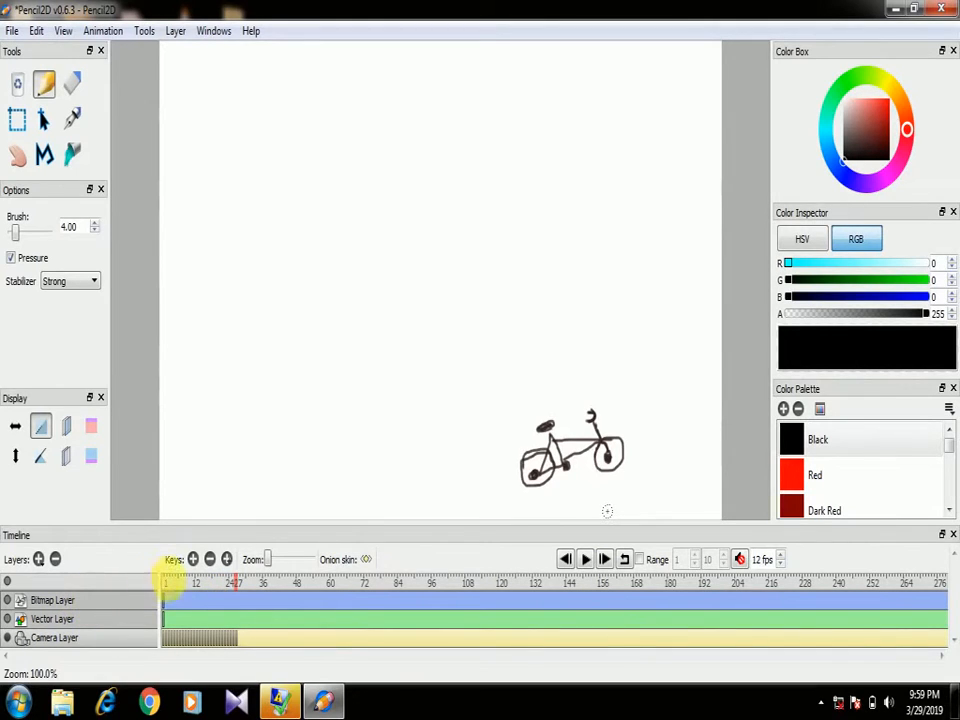
Make the Bitmap Layer active and minimize the Pencil2D window
left_click(178, 602)
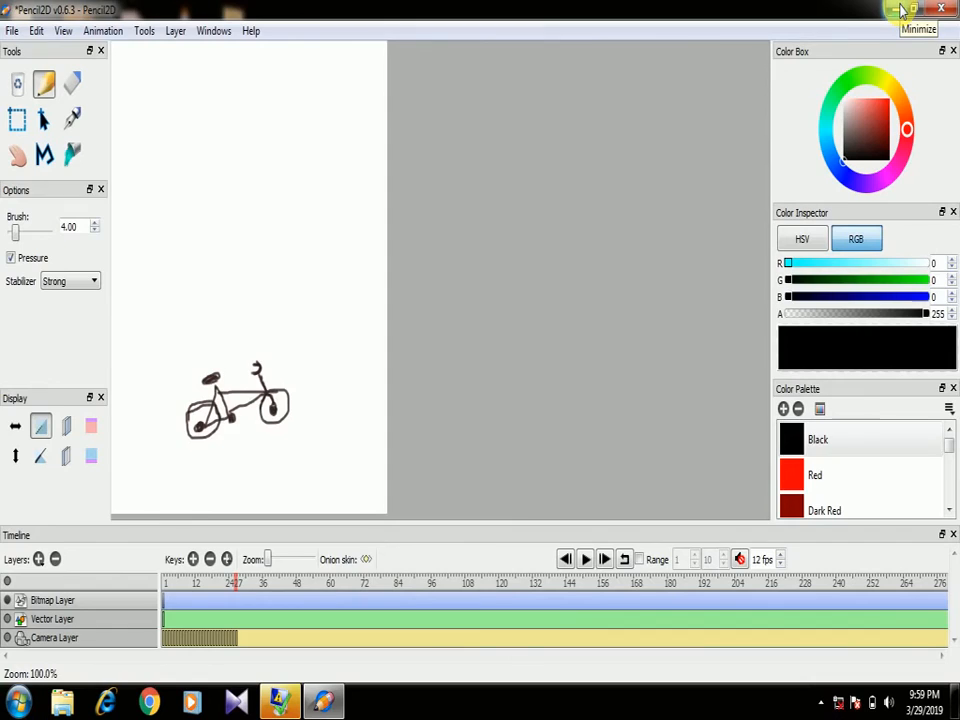
left_click(902, 10)
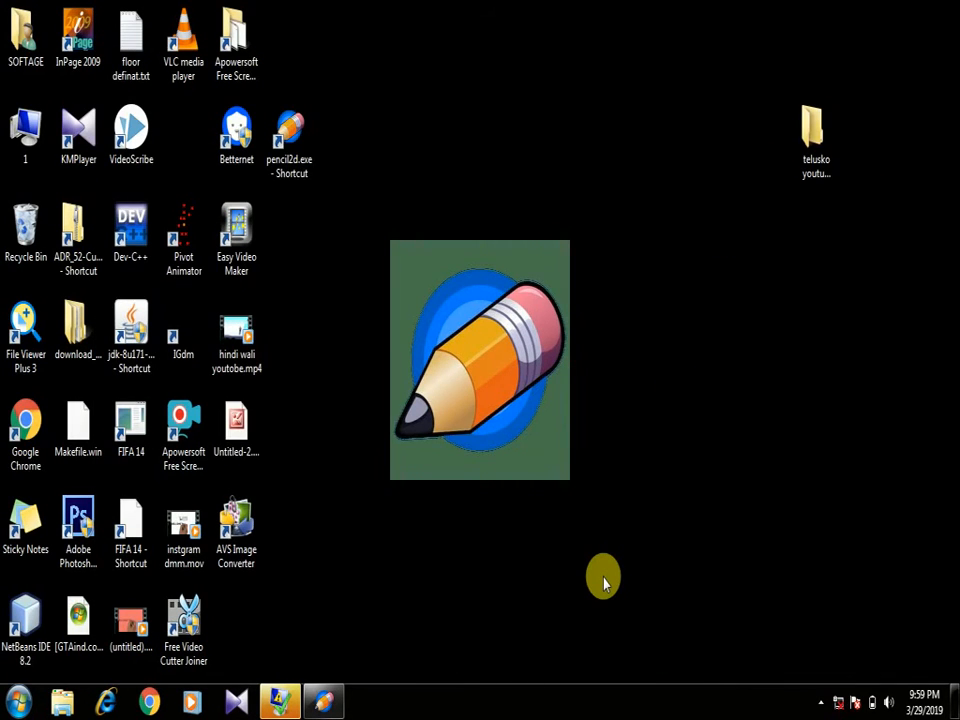